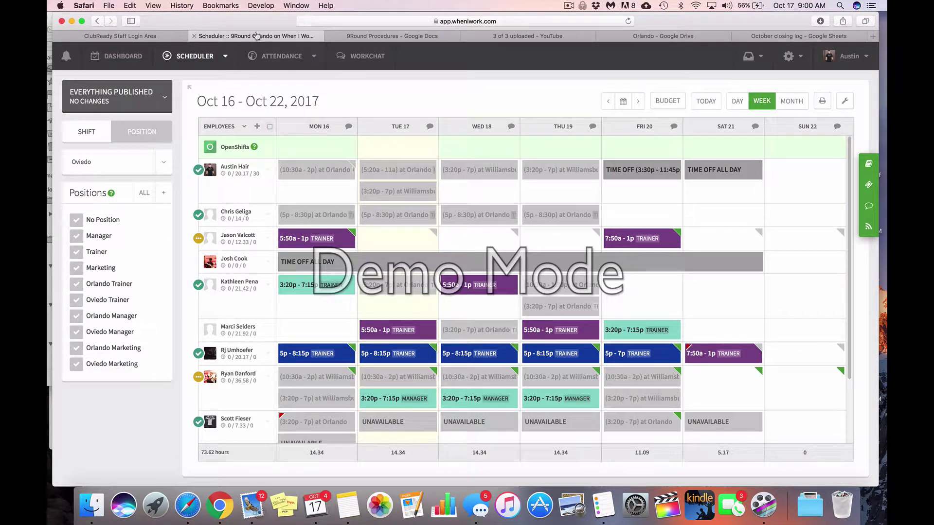
# Reveal the Attendance menu's Fixed Terminal and Clock In options on the Oct 16–22 schedule.
pyautogui.click(292, 56)
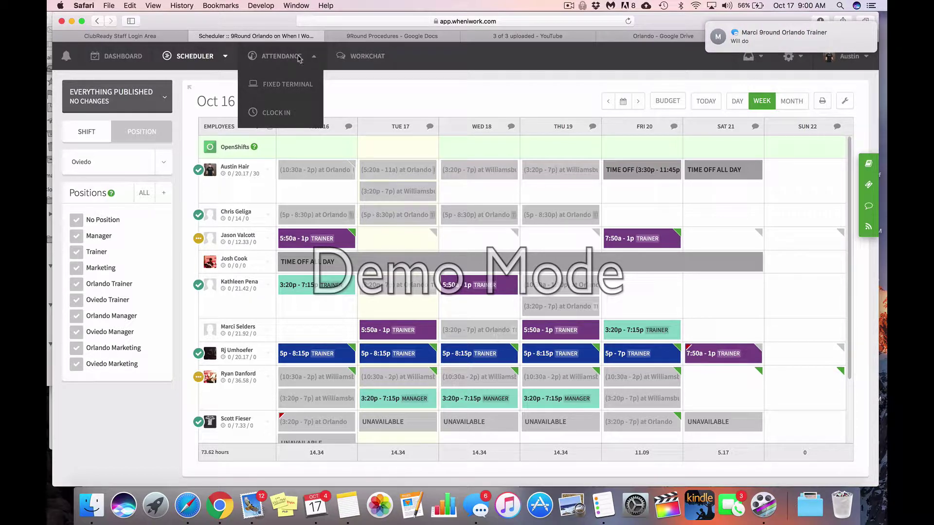
# Log in at the Fixed Terminal, clock in for the 5:20a–11:00a shift, and return to the dashboard.
pyautogui.click(287, 84)
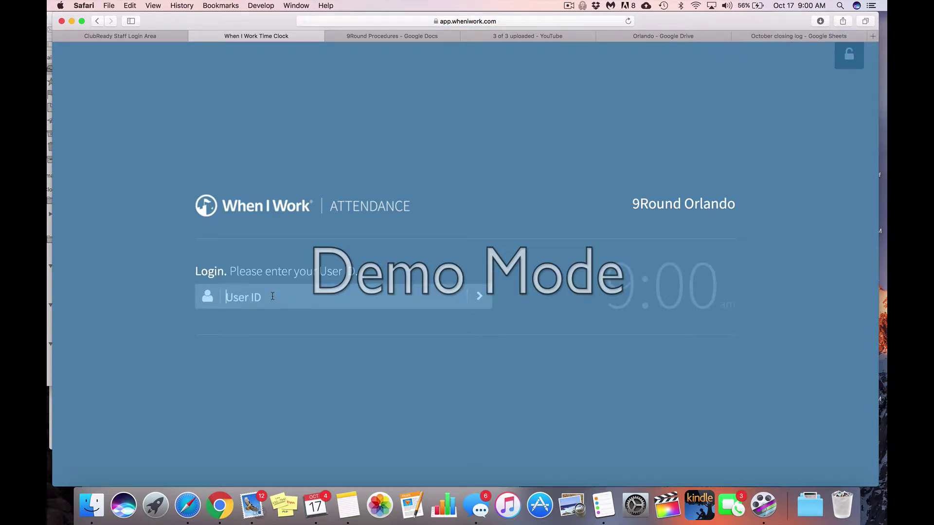
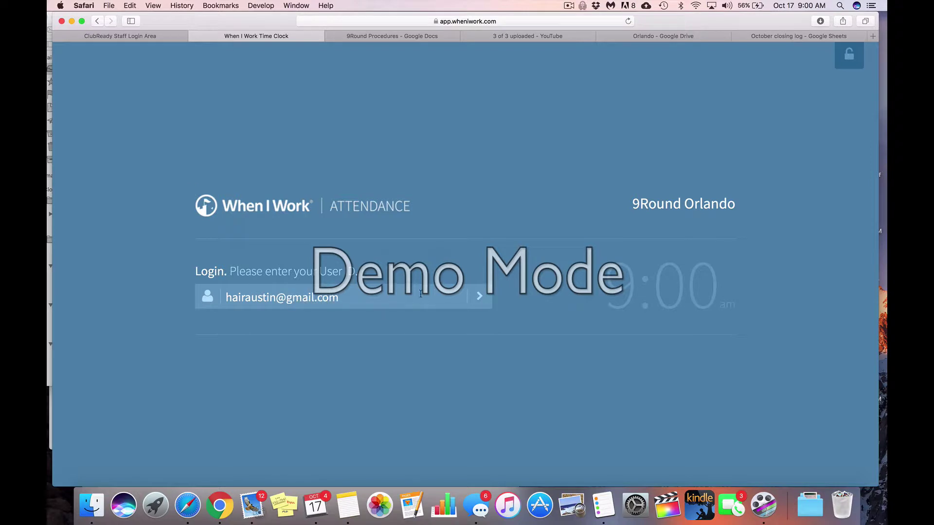
pyautogui.click(481, 297)
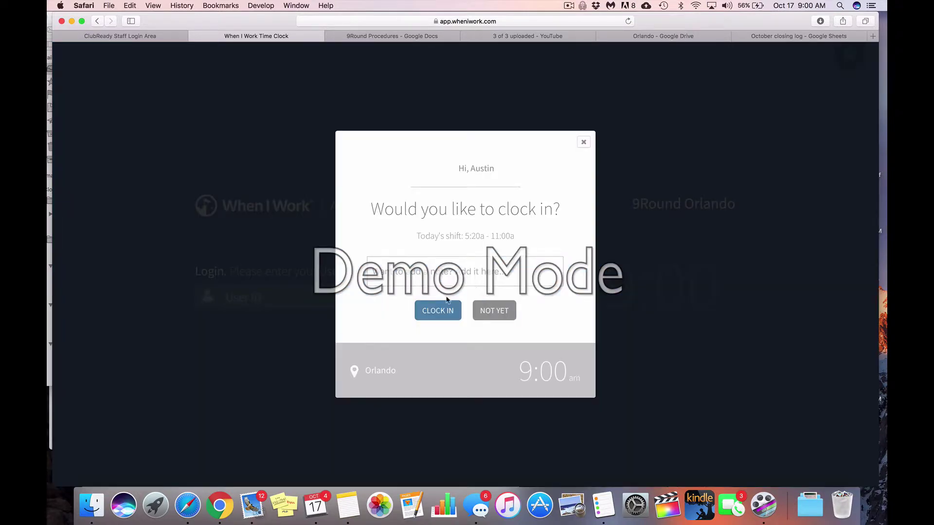
pyautogui.click(437, 310)
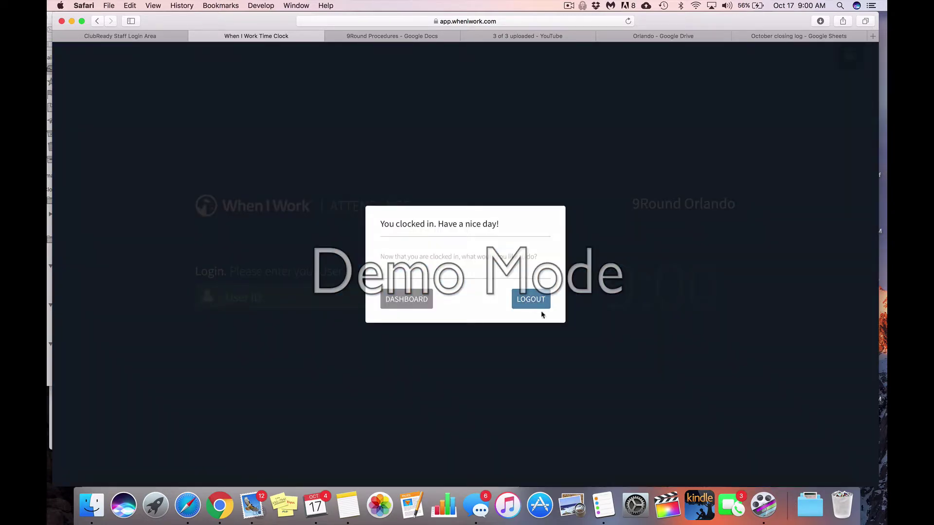
pyautogui.click(428, 301)
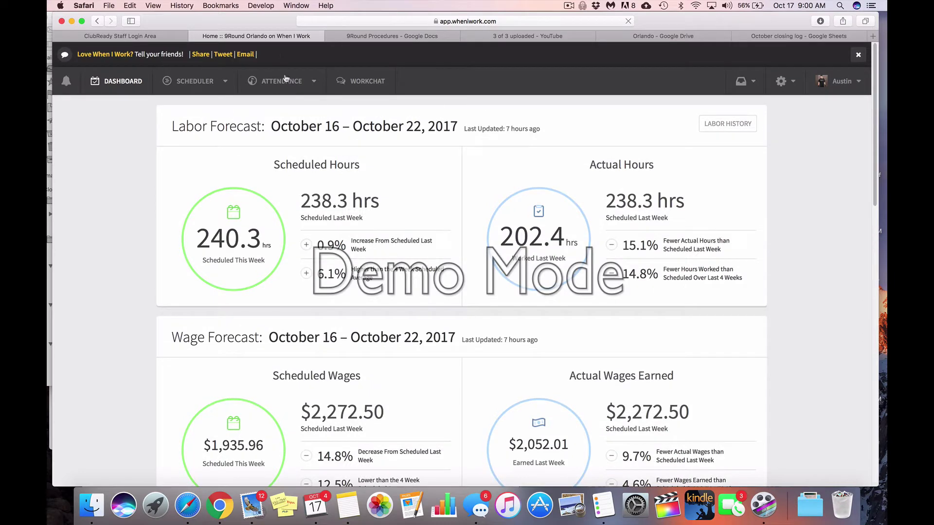
pyautogui.click(282, 80)
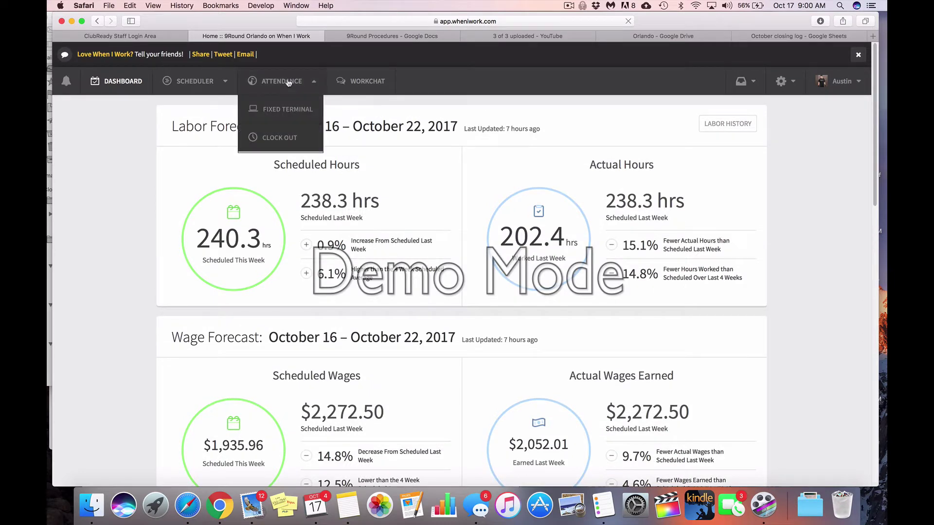
# Log back in at the Fixed Terminal to bring up the Clock Out prompt for the 9:00a shift.
pyautogui.click(286, 111)
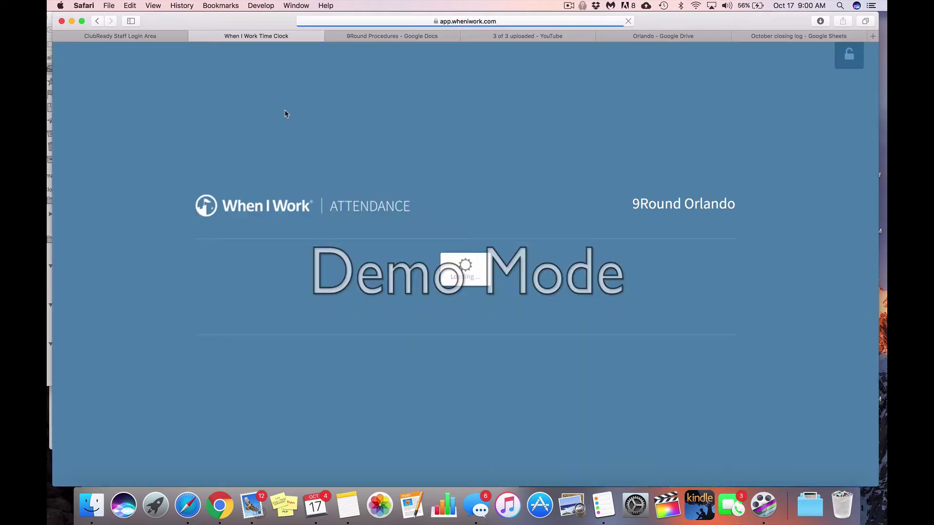
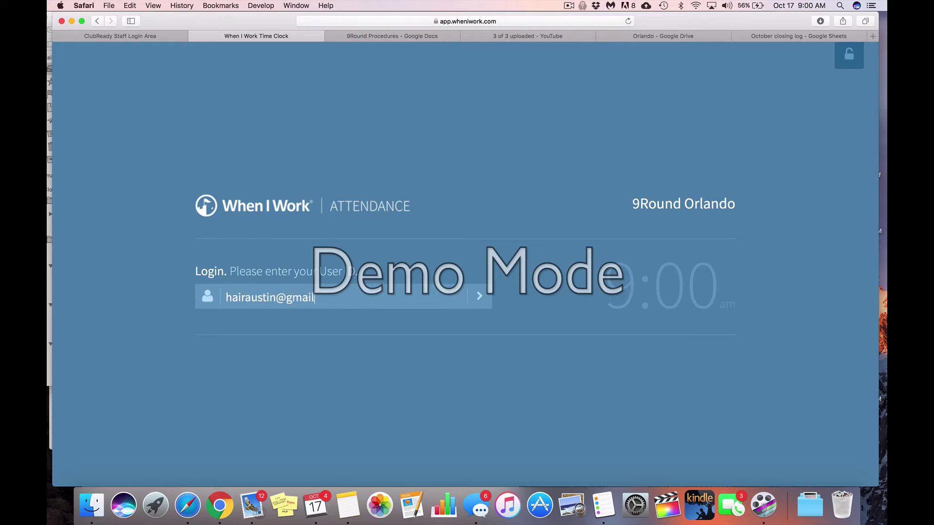
pyautogui.press('Return')
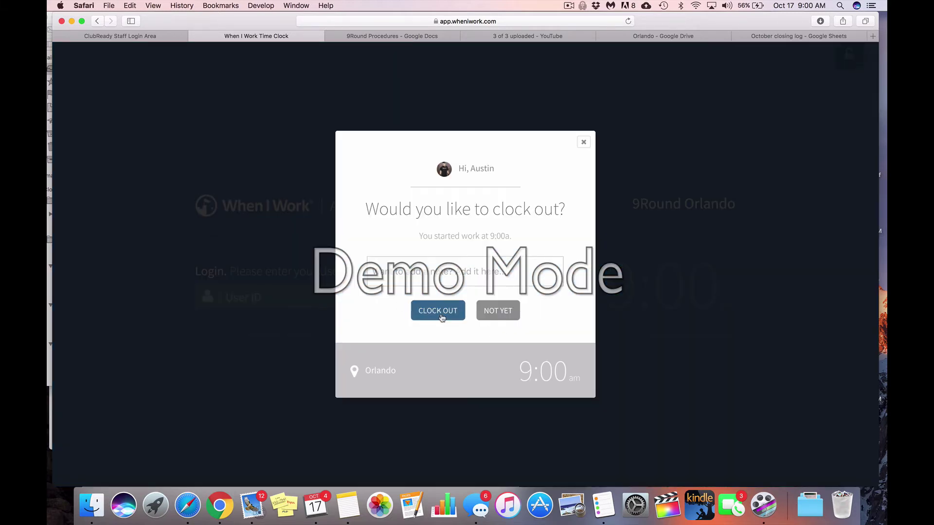